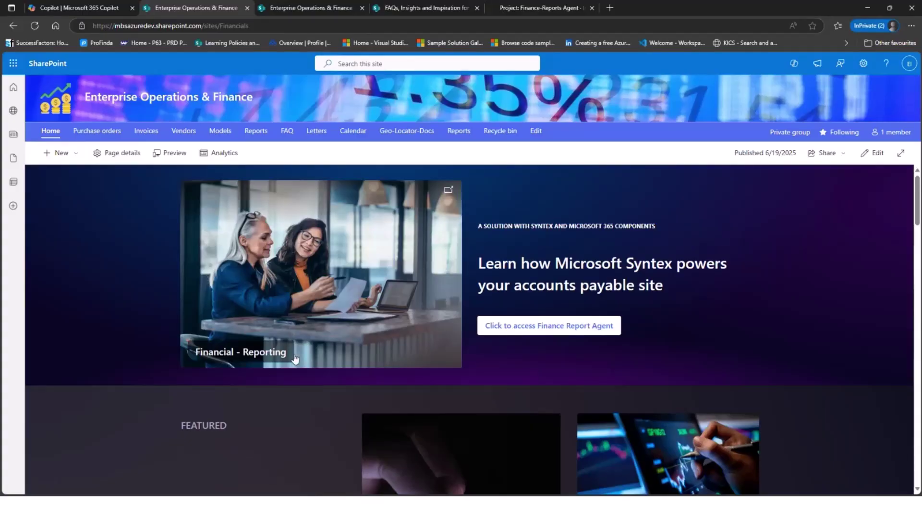
- Launch the Finance Report Agent from the 'Click to access Finance Report Agent' banner button
{"action": "left_click", "coordinate": [525, 330]}
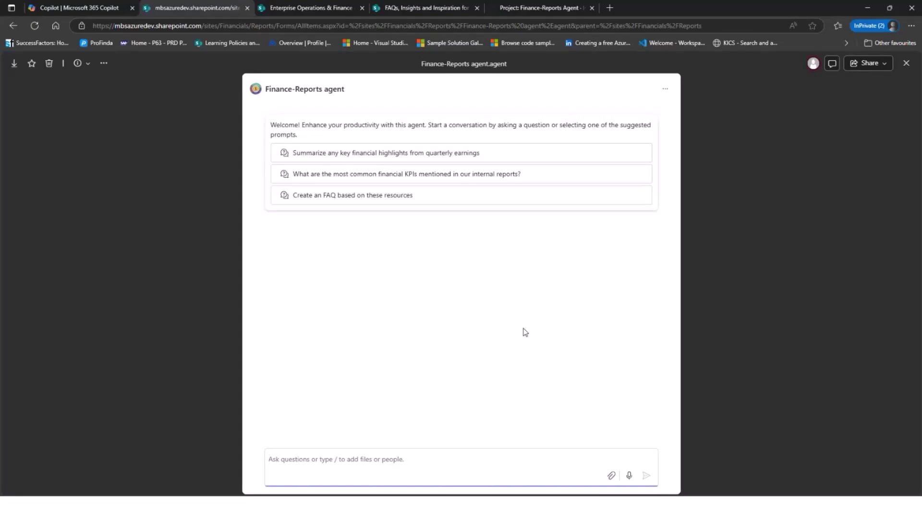
- Switch to the Enterprise Operations & Finance tab and browse the Reports library files
{"action": "left_click", "coordinate": [307, 7]}
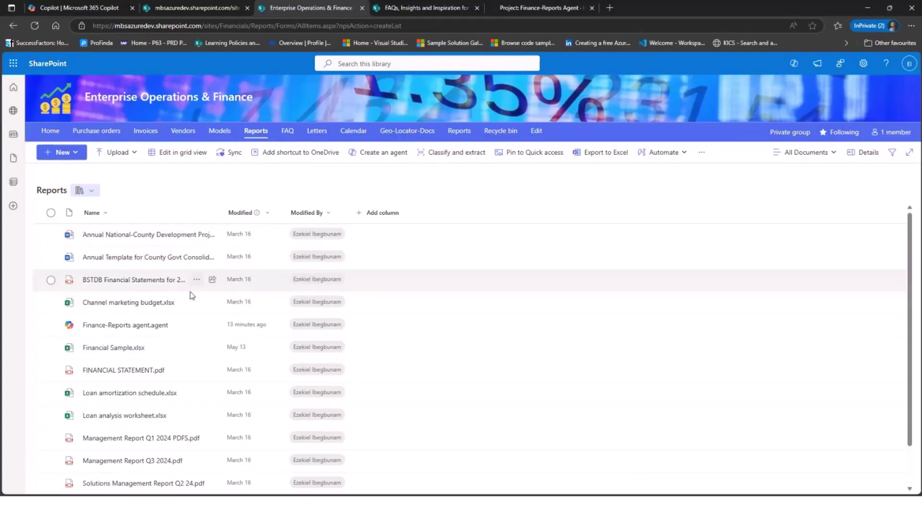
{"action": "scroll", "coordinate": [144, 345], "scroll_direction": "down", "scroll_amount": 1}
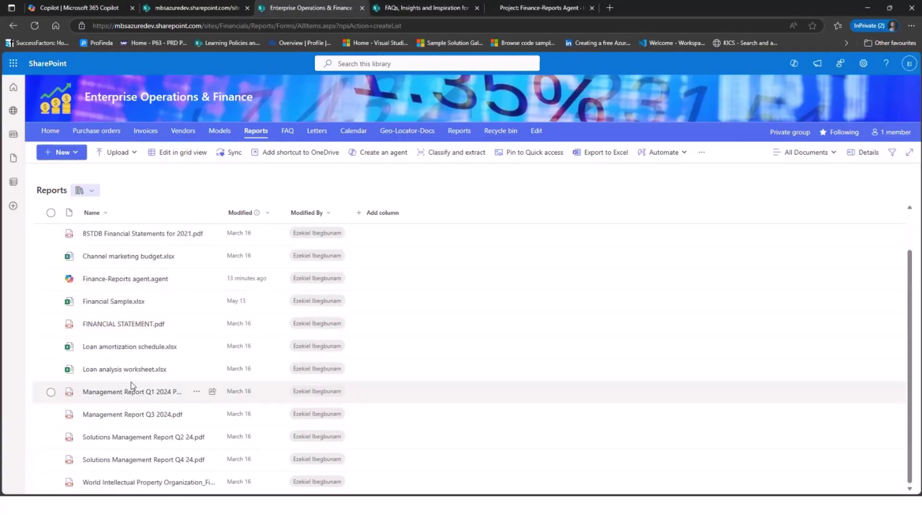
{"action": "scroll", "coordinate": [110, 325], "scroll_direction": "up", "scroll_amount": 1}
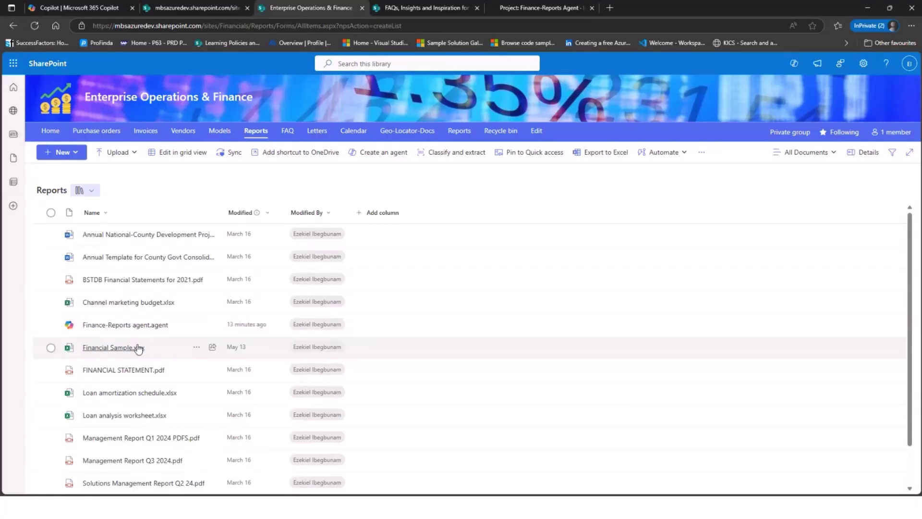
{"action": "scroll", "coordinate": [170, 283], "scroll_direction": "down", "scroll_amount": 1}
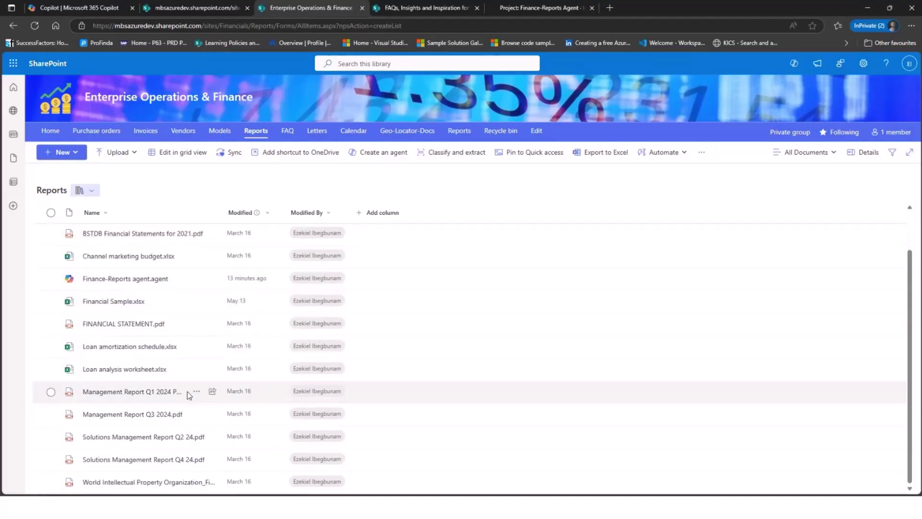
{"action": "scroll", "coordinate": [268, 321], "scroll_direction": "up", "scroll_amount": 1}
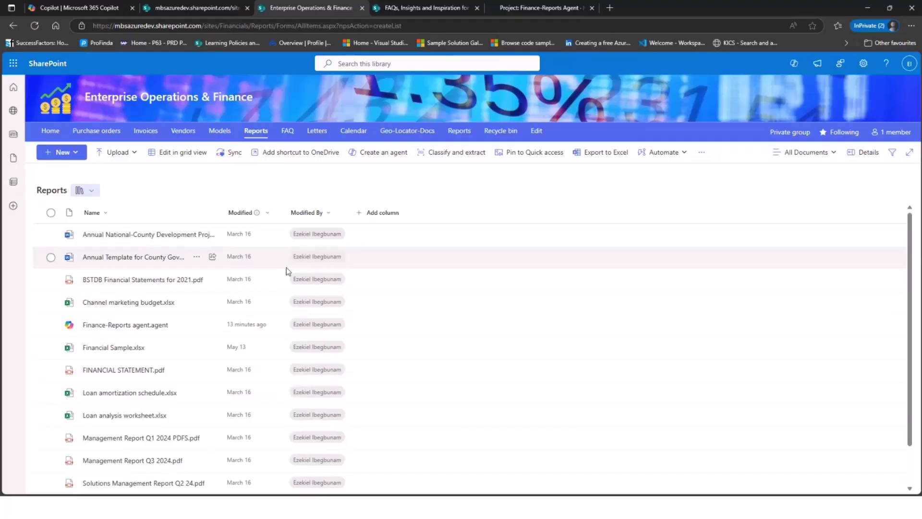
{"action": "left_click", "coordinate": [384, 158]}
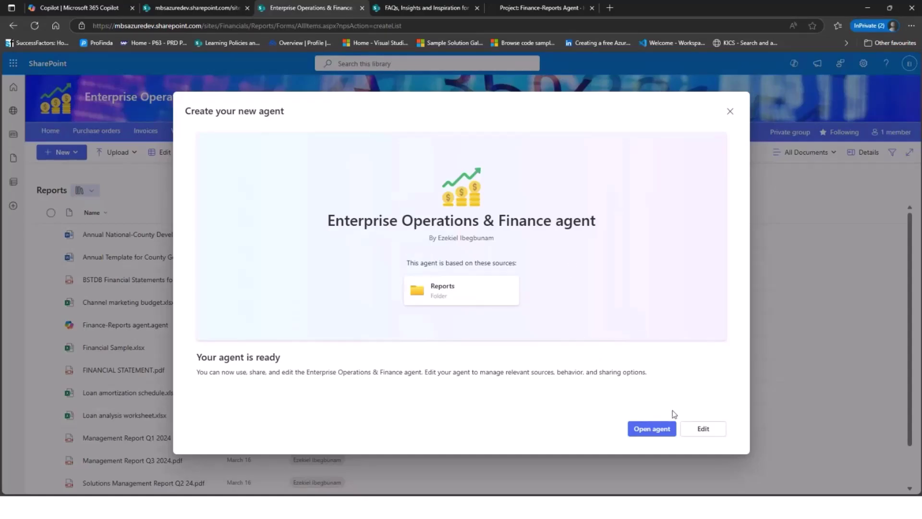
{"action": "left_click", "coordinate": [692, 430]}
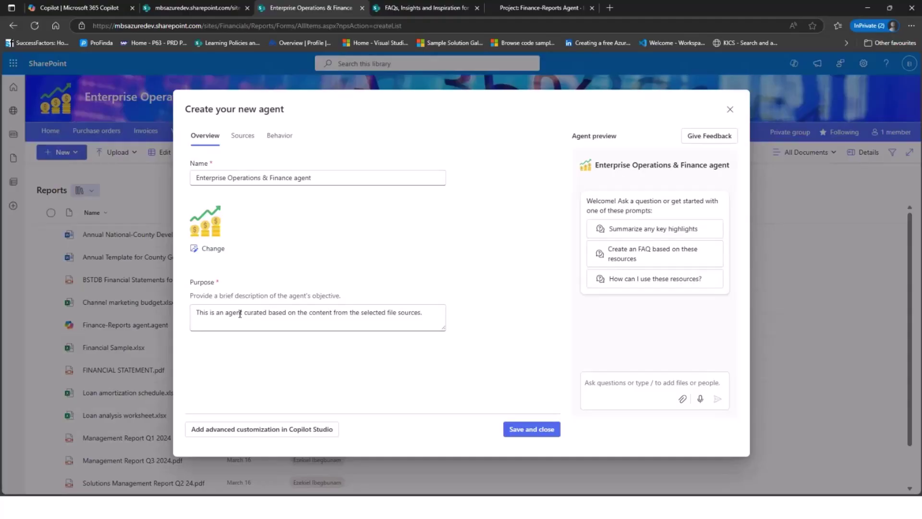
{"action": "left_click", "coordinate": [252, 142]}
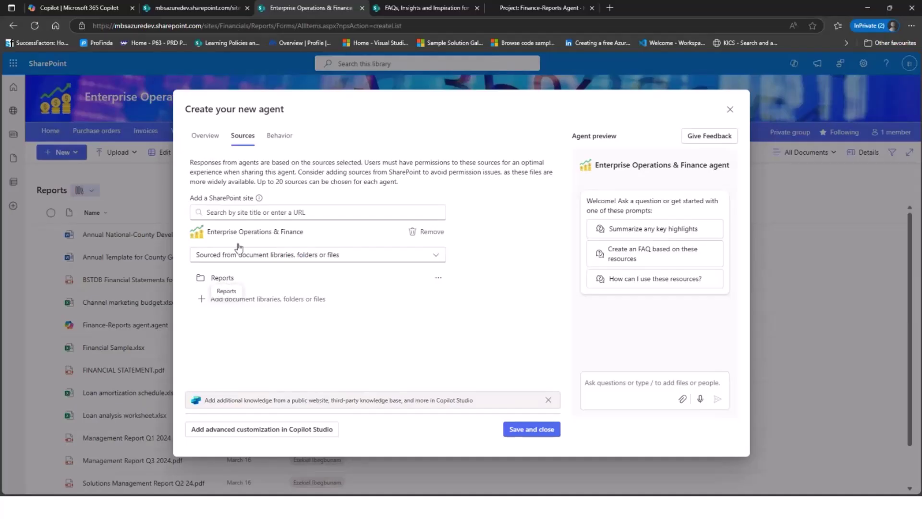
{"action": "left_click", "coordinate": [273, 139]}
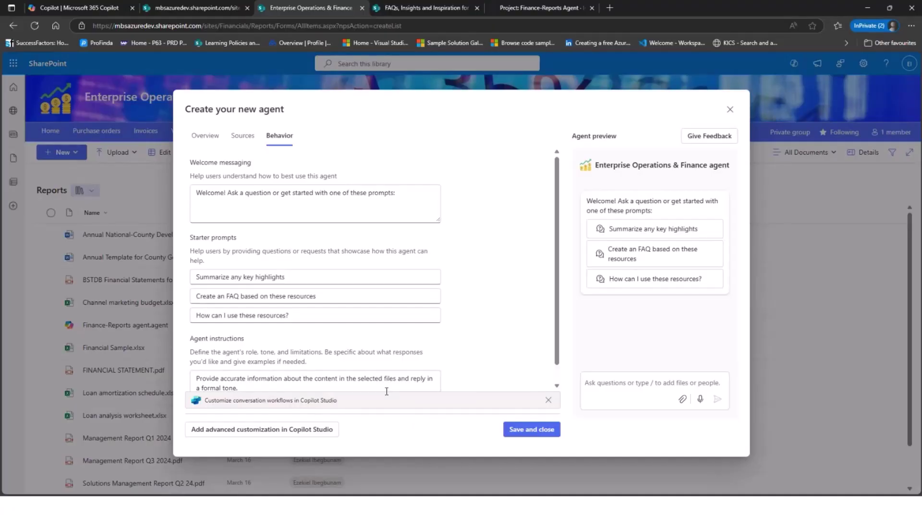
{"action": "left_click", "coordinate": [728, 111]}
{"action": "left_click", "coordinate": [520, 294]}
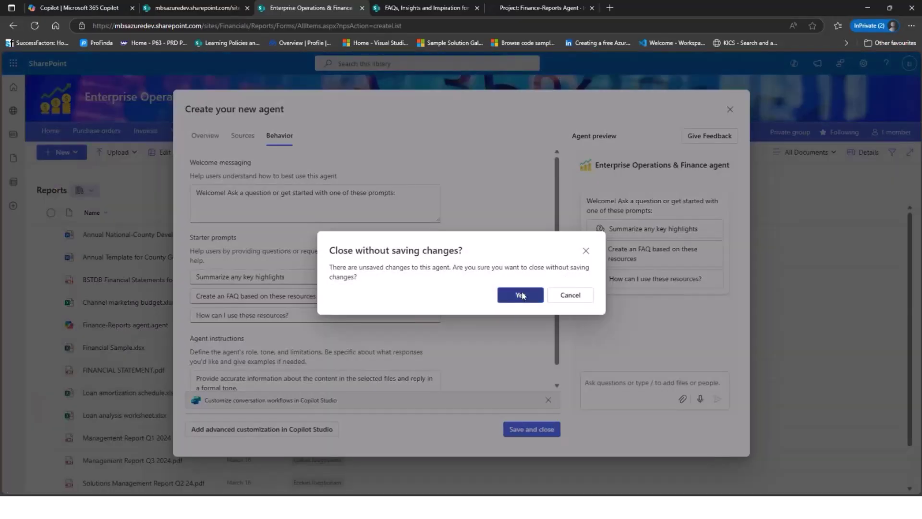
- Ask the agent the 'Summarize any key financial highlights' quarterly earnings prompt
{"action": "left_click", "coordinate": [199, 8]}
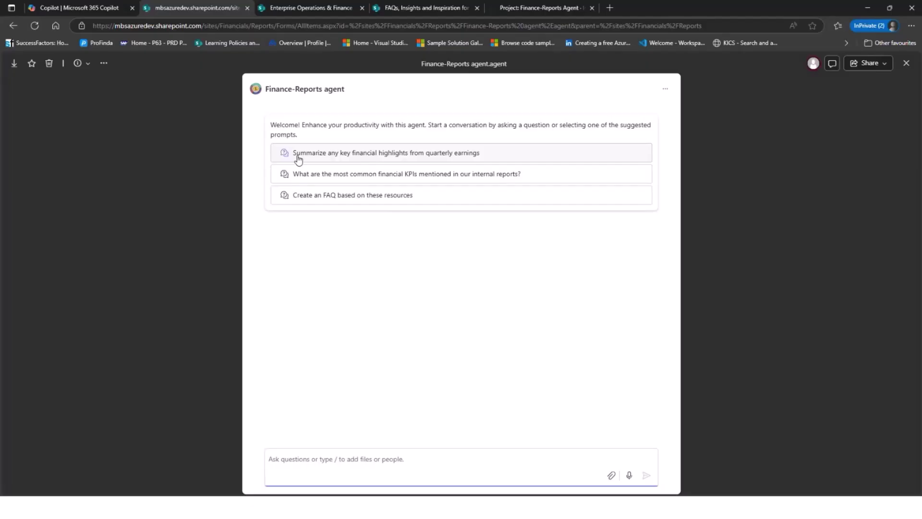
{"action": "left_click", "coordinate": [335, 153]}
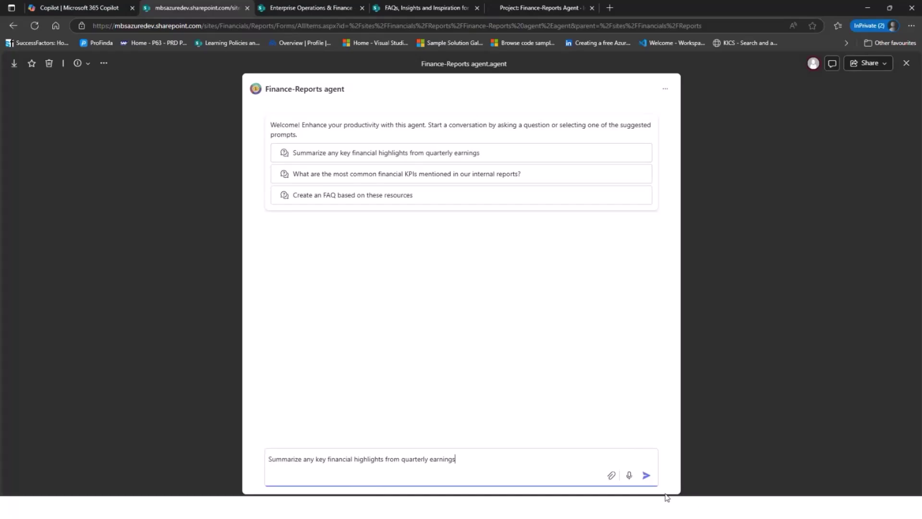
{"action": "left_click", "coordinate": [647, 475]}
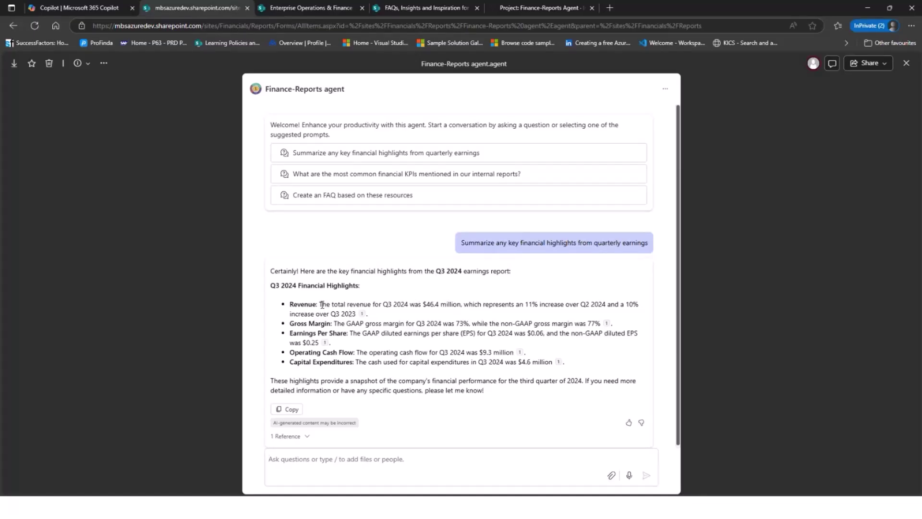
- Highlight the $46.4 million Revenue line in the agent's Q3 2024 answer
{"action": "left_click_drag", "start_coordinate": [323, 304], "coordinate": [384, 321]}
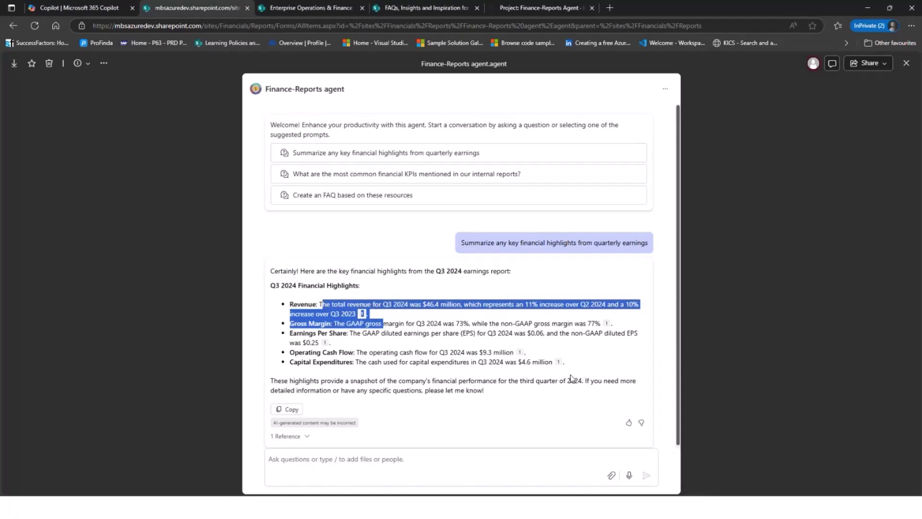
{"action": "left_click", "coordinate": [487, 343]}
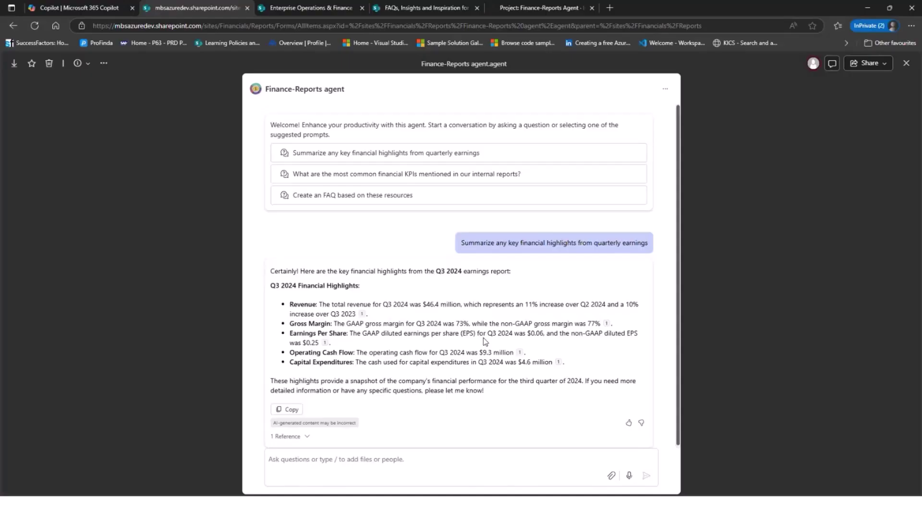
{"action": "mouse_move", "coordinate": [366, 315]}
- Send the 'What are the most common financial KPIs' prompt and review the answer
{"action": "left_click", "coordinate": [412, 180]}
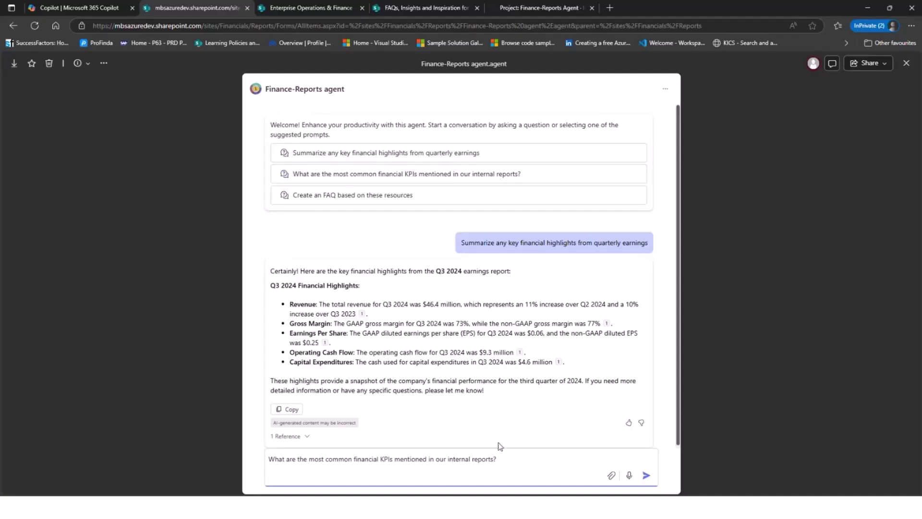
{"action": "left_click", "coordinate": [647, 479]}
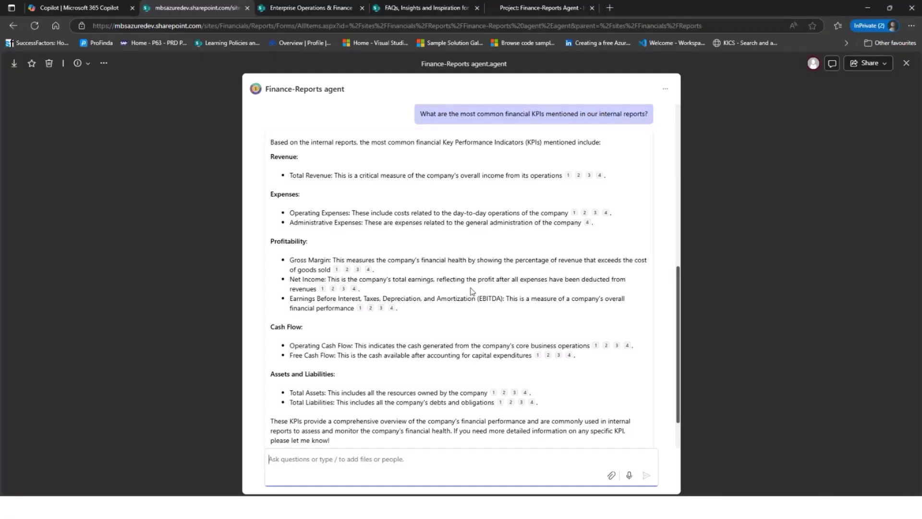
{"action": "scroll", "coordinate": [474, 294], "scroll_direction": "down", "scroll_amount": 1}
{"action": "scroll", "coordinate": [502, 288], "scroll_direction": "up", "scroll_amount": 3}
{"action": "scroll", "coordinate": [502, 286], "scroll_direction": "up", "scroll_amount": 5}
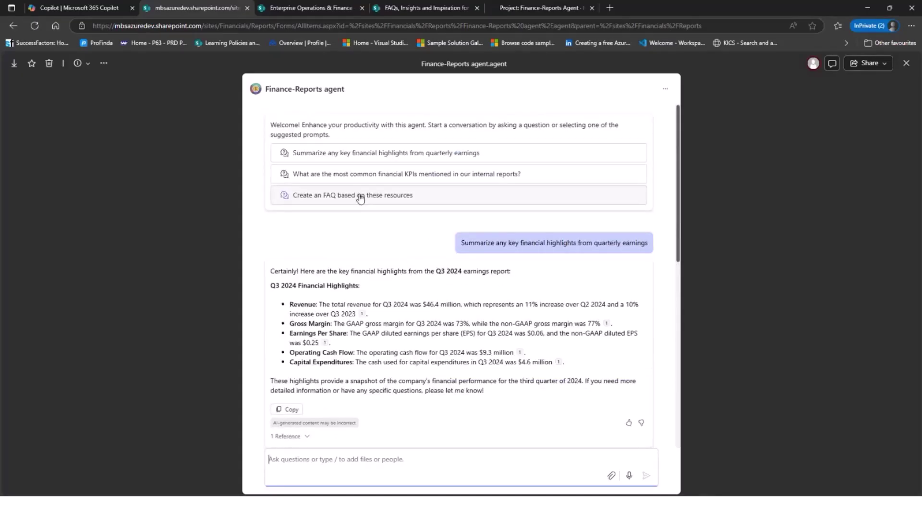
- Send the agent the 'Create an FAQ based on these resources' prompt
{"action": "left_click", "coordinate": [326, 203]}
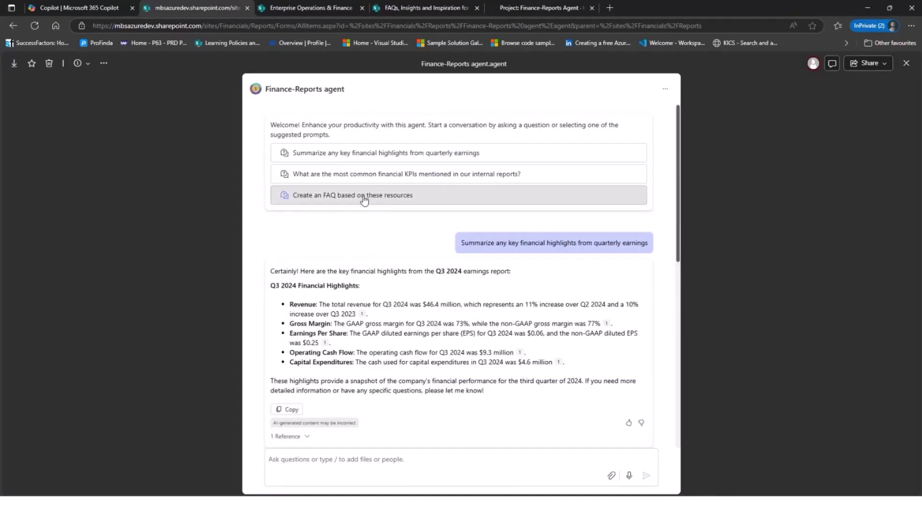
{"action": "scroll", "coordinate": [577, 370], "scroll_direction": "down", "scroll_amount": 10}
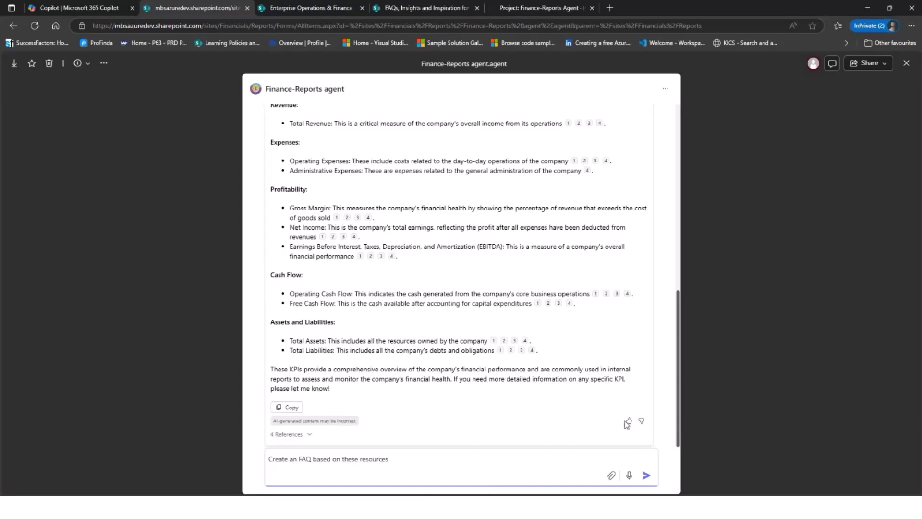
{"action": "left_click", "coordinate": [646, 476]}
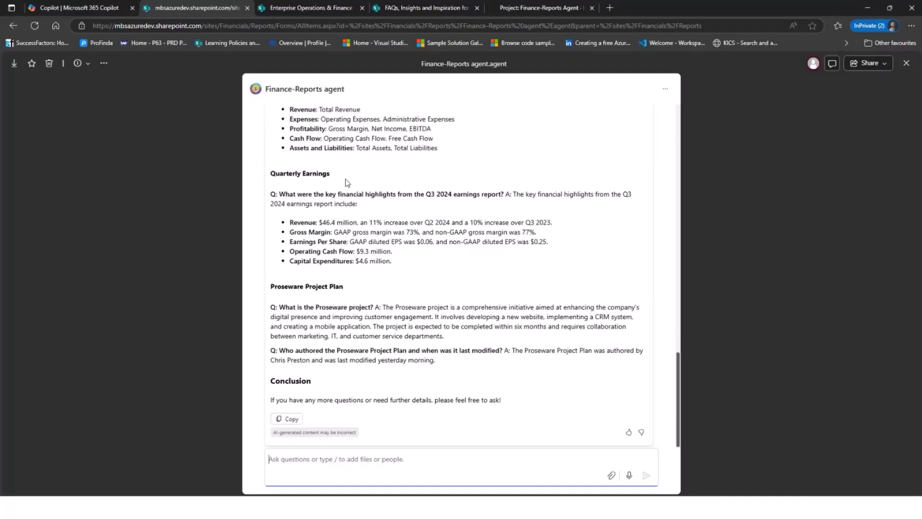
- Go back to the Enterprise Operations & Finance Reports library tab
{"action": "scroll", "coordinate": [347, 183], "scroll_direction": "up", "scroll_amount": 4}
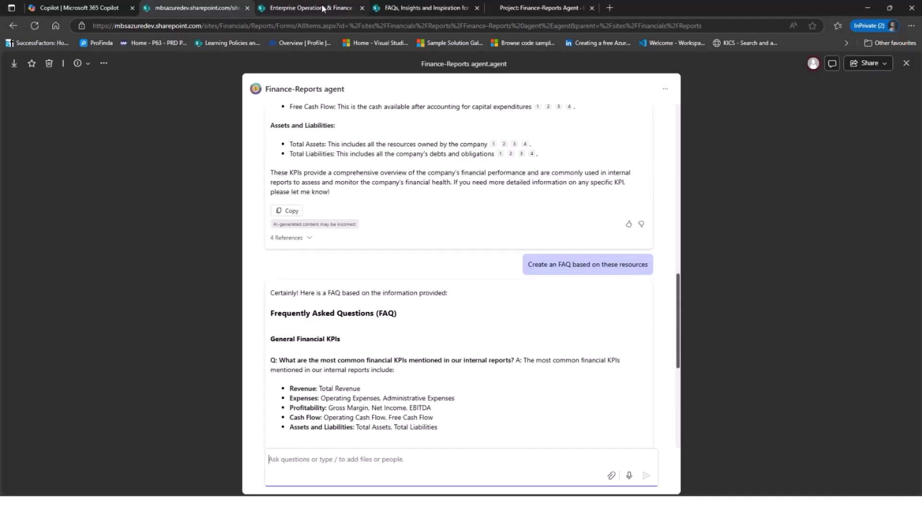
{"action": "mouse_move", "coordinate": [321, 9]}
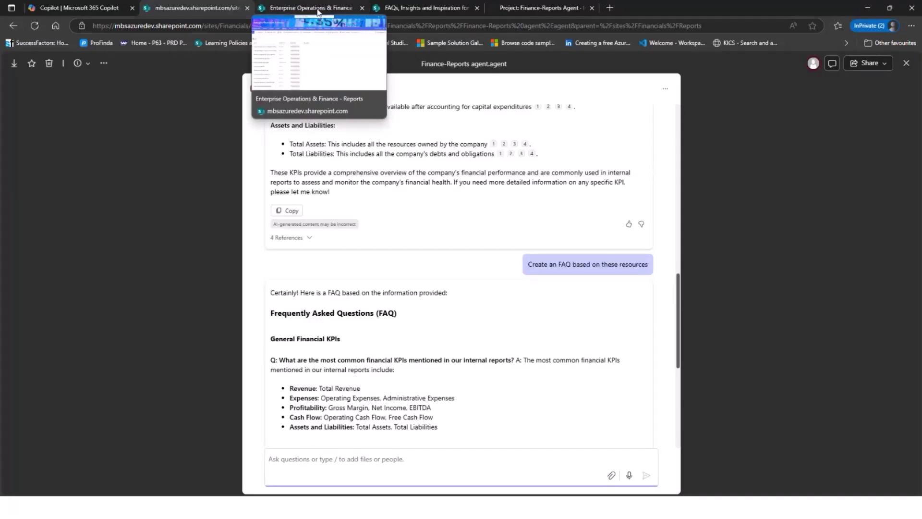
{"action": "left_click", "coordinate": [318, 10]}
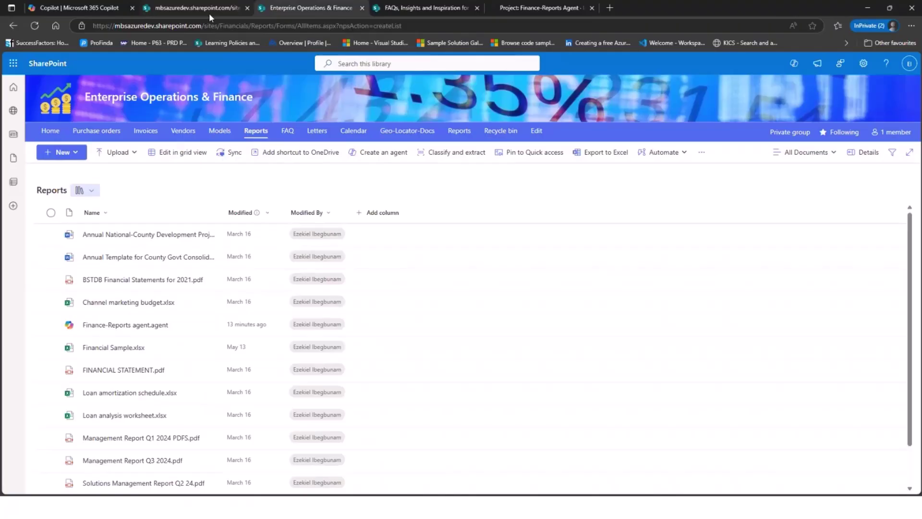
- Open the FAQ page and highlight its first question about Q3 2024 results
{"action": "left_click", "coordinate": [387, 11]}
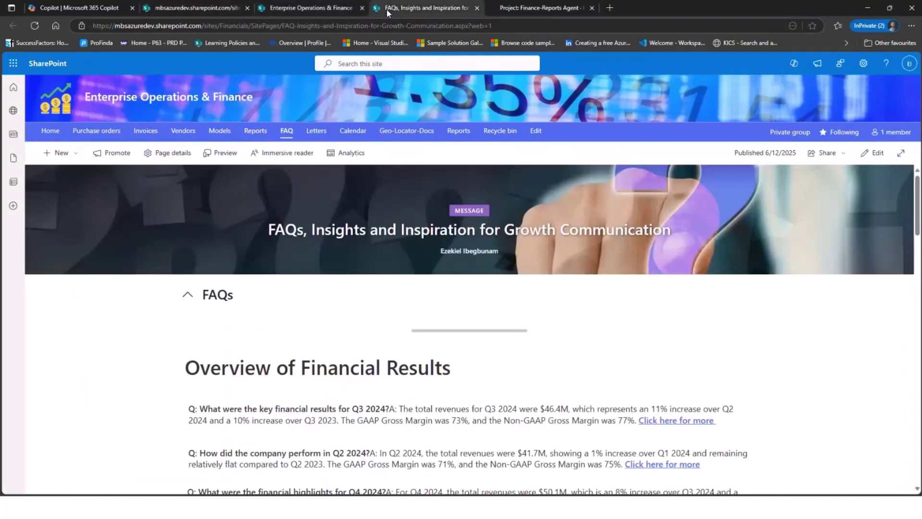
{"action": "scroll", "coordinate": [371, 228], "scroll_direction": "down", "scroll_amount": 3}
{"action": "scroll", "coordinate": [372, 228], "scroll_direction": "up", "scroll_amount": 3}
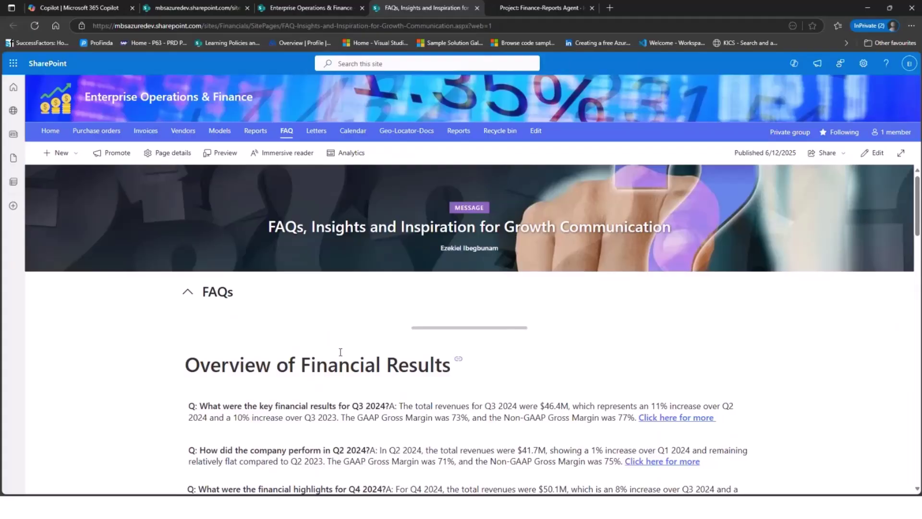
{"action": "scroll", "coordinate": [340, 352], "scroll_direction": "down", "scroll_amount": 1}
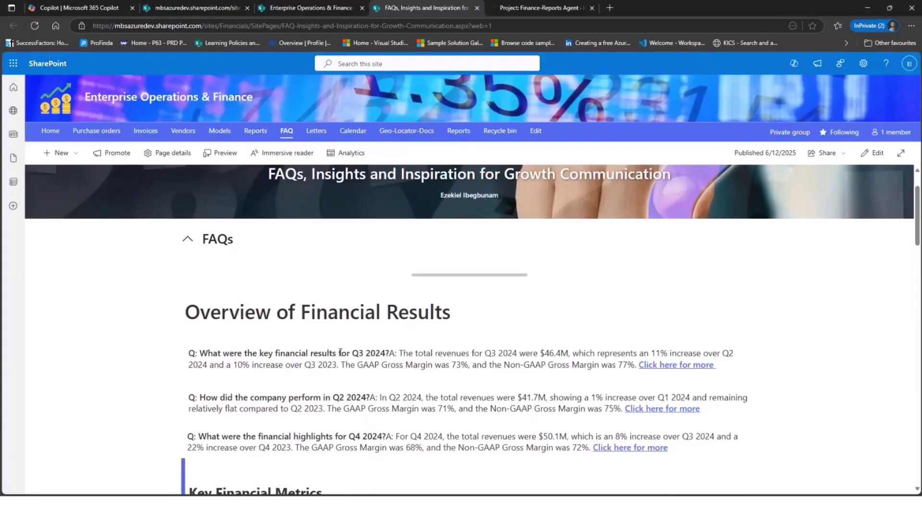
{"action": "scroll", "coordinate": [340, 352], "scroll_direction": "down", "scroll_amount": 2}
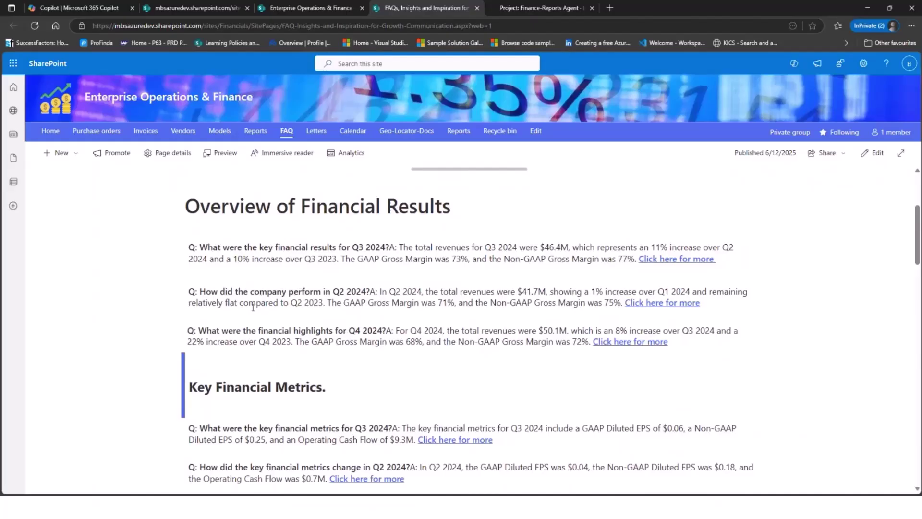
{"action": "scroll", "coordinate": [260, 331], "scroll_direction": "down", "scroll_amount": 2}
{"action": "scroll", "coordinate": [463, 330], "scroll_direction": "up", "scroll_amount": 3}
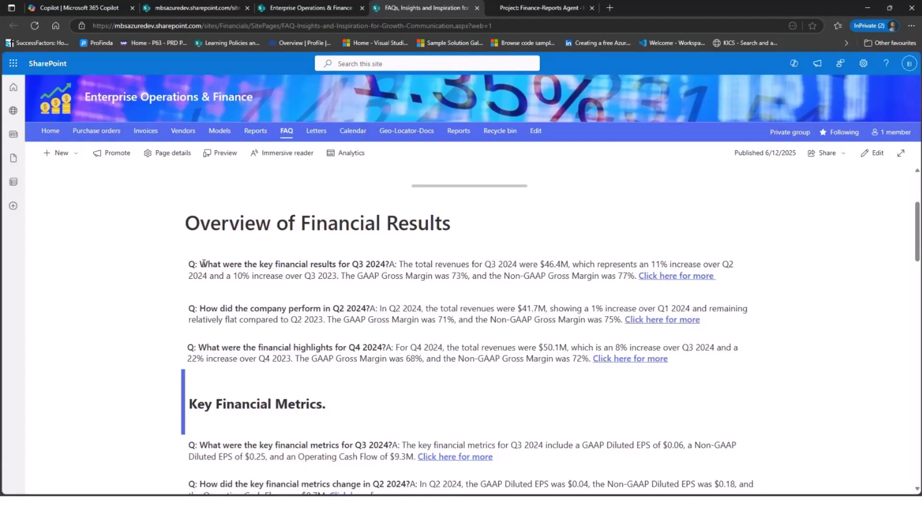
{"action": "left_click_drag", "start_coordinate": [203, 264], "coordinate": [392, 268]}
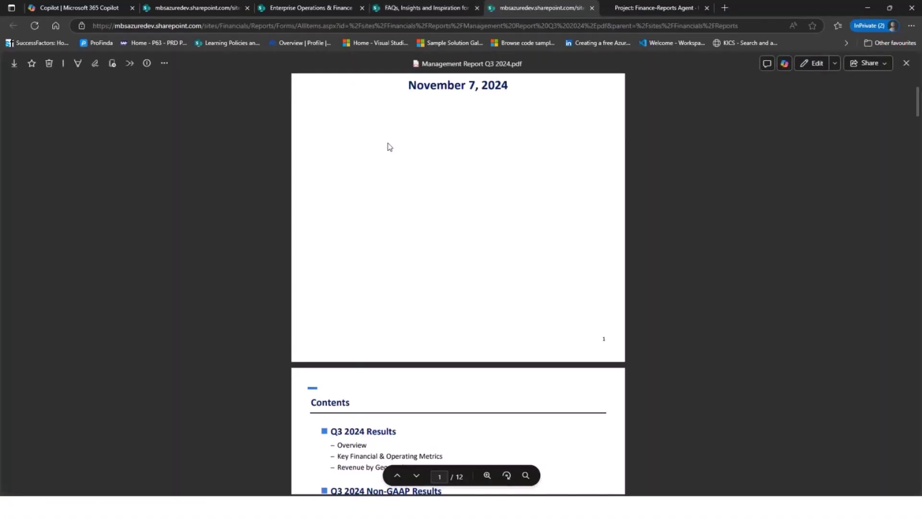
{"action": "scroll", "coordinate": [389, 146], "scroll_direction": "up", "scroll_amount": 3}
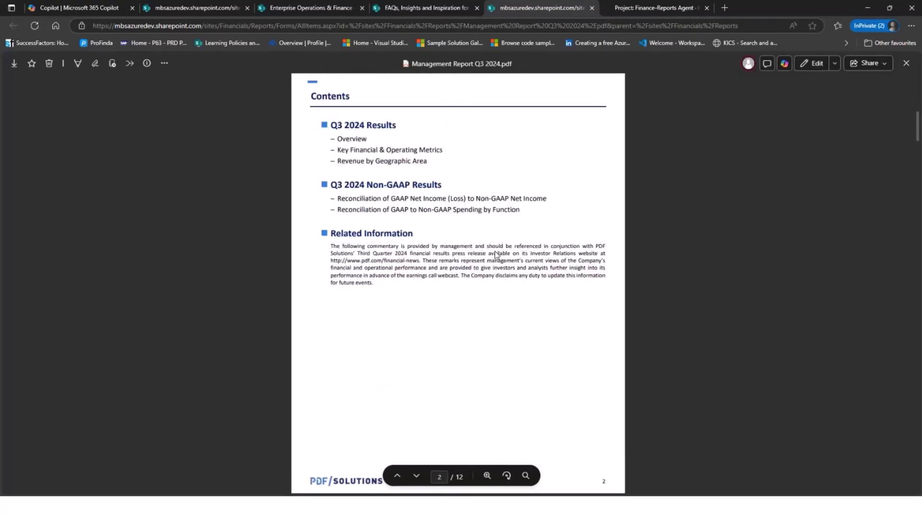
{"action": "scroll", "coordinate": [496, 255], "scroll_direction": "down", "scroll_amount": 2}
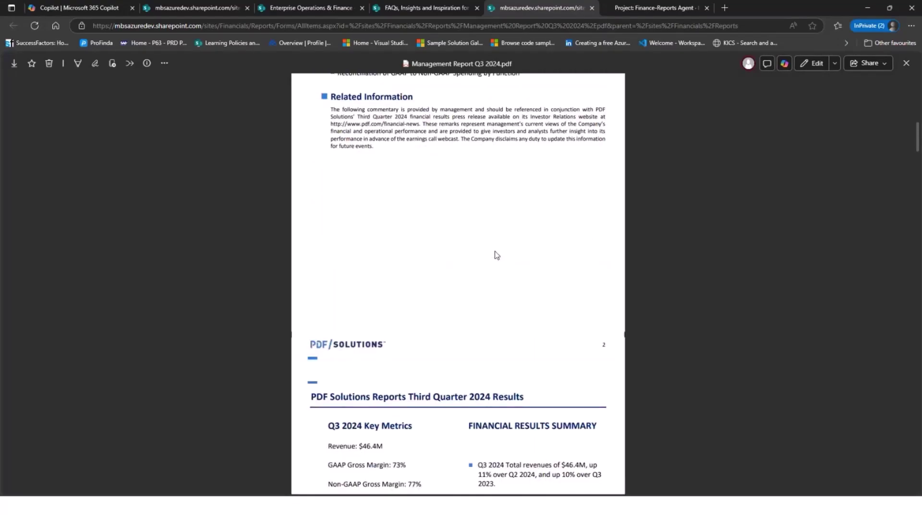
{"action": "scroll", "coordinate": [497, 255], "scroll_direction": "down", "scroll_amount": 7}
{"action": "scroll", "coordinate": [497, 255], "scroll_direction": "down", "scroll_amount": 1}
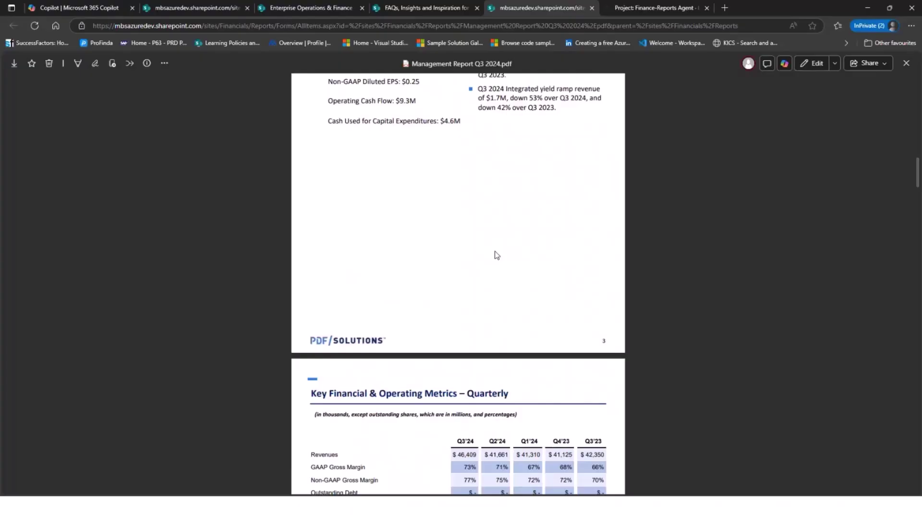
{"action": "scroll", "coordinate": [496, 255], "scroll_direction": "down", "scroll_amount": 5}
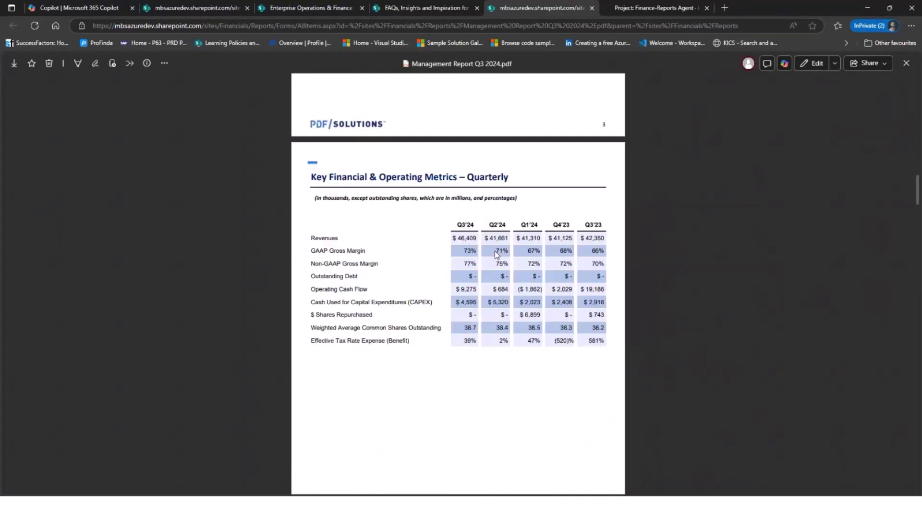
{"action": "scroll", "coordinate": [495, 251], "scroll_direction": "down", "scroll_amount": 13}
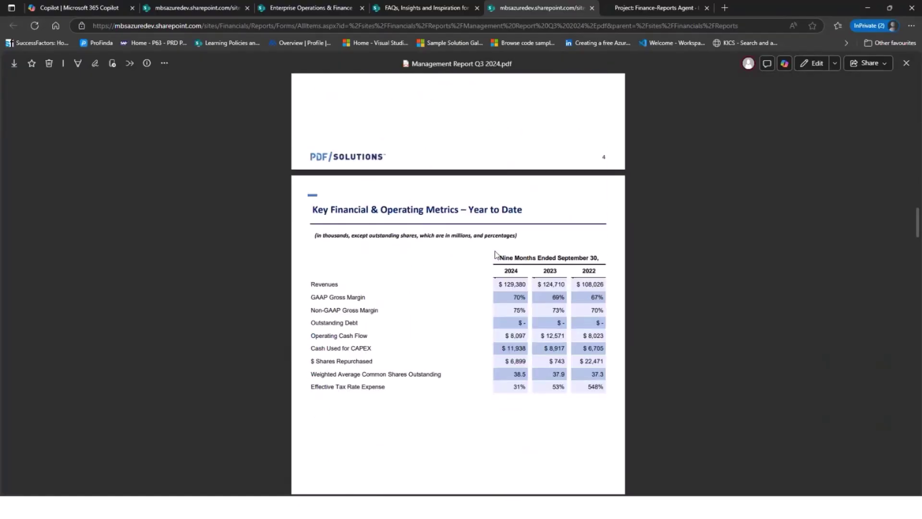
{"action": "scroll", "coordinate": [494, 251], "scroll_direction": "up", "scroll_amount": 18}
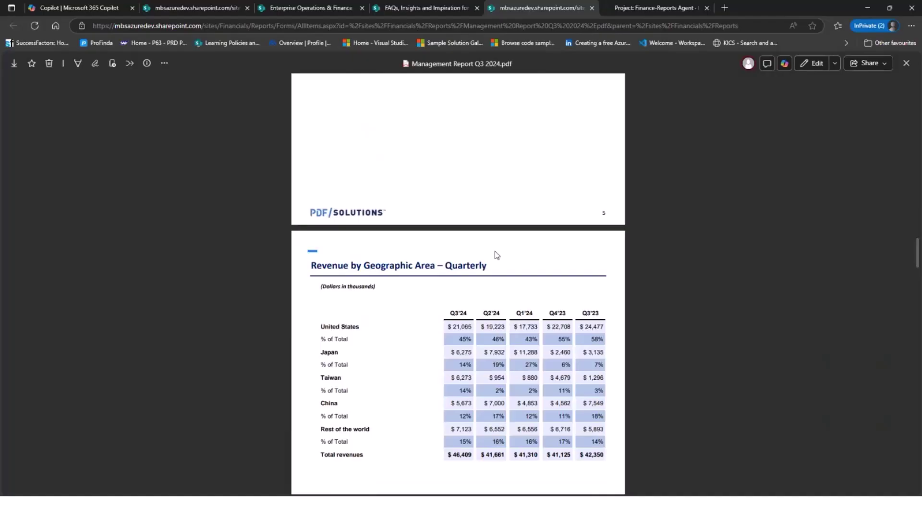
{"action": "scroll", "coordinate": [496, 255], "scroll_direction": "up", "scroll_amount": 12}
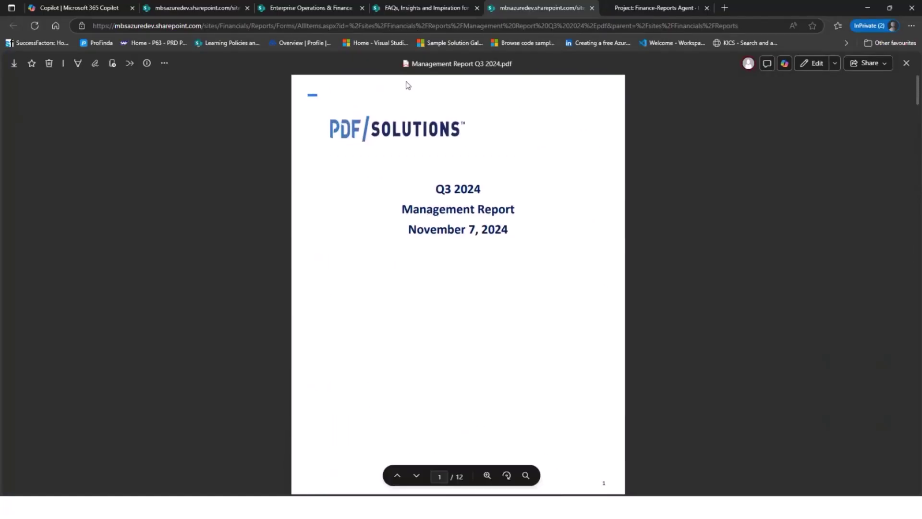
- Return to the FAQ page and scroll to the Key Financial Metrics and Revenue by Geographic Area answers
{"action": "left_click", "coordinate": [382, 9]}
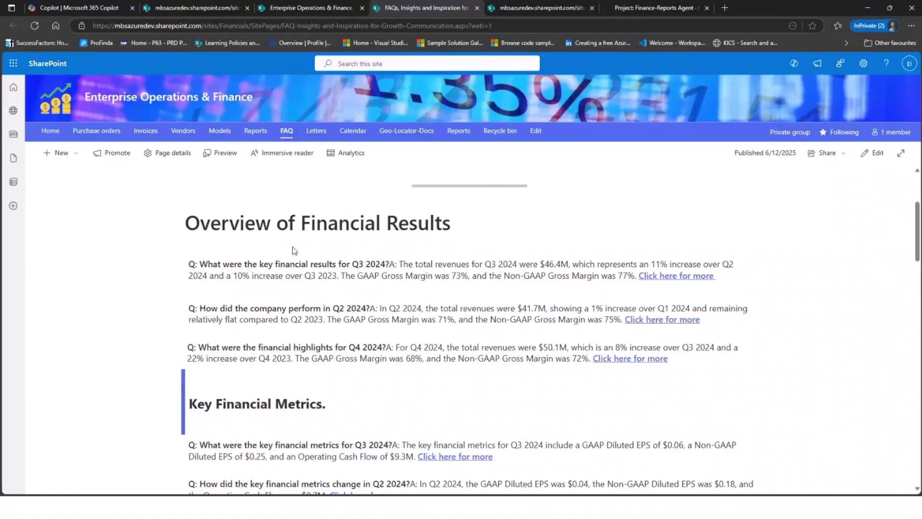
{"action": "scroll", "coordinate": [453, 328], "scroll_direction": "down", "scroll_amount": 1}
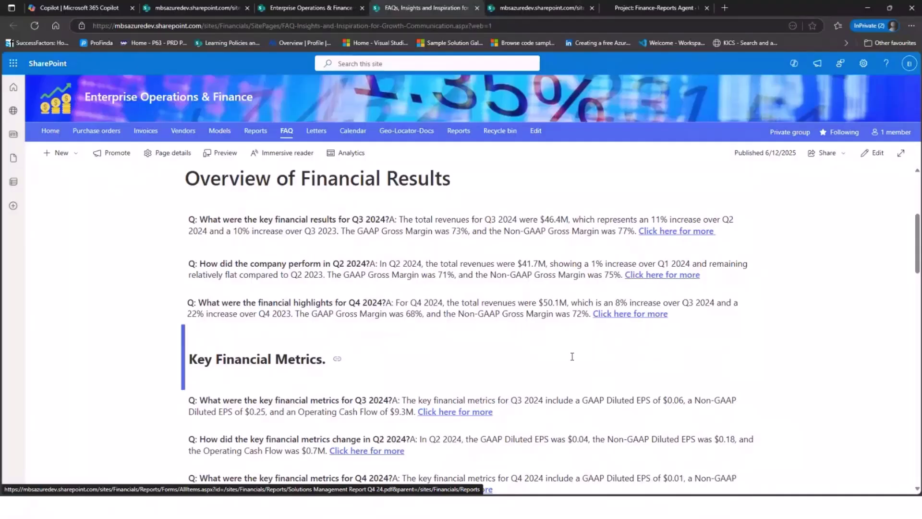
{"action": "scroll", "coordinate": [571, 355], "scroll_direction": "down", "scroll_amount": 5}
{"action": "scroll", "coordinate": [572, 356], "scroll_direction": "down", "scroll_amount": 1}
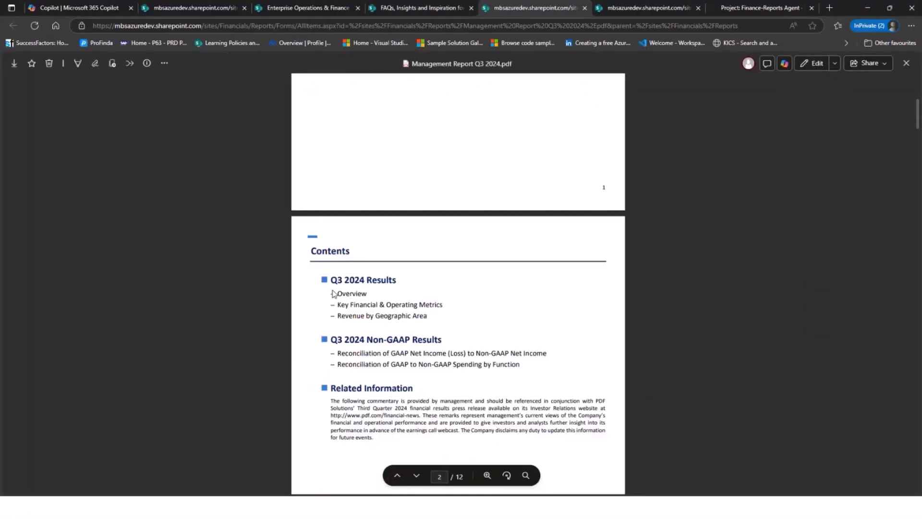
{"action": "left_click", "coordinate": [379, 8]}
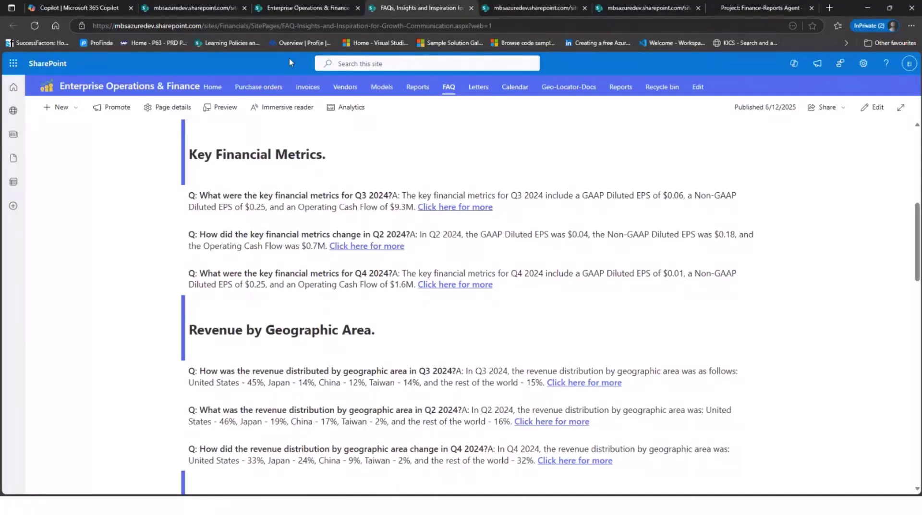
{"action": "mouse_move", "coordinate": [281, 9]}
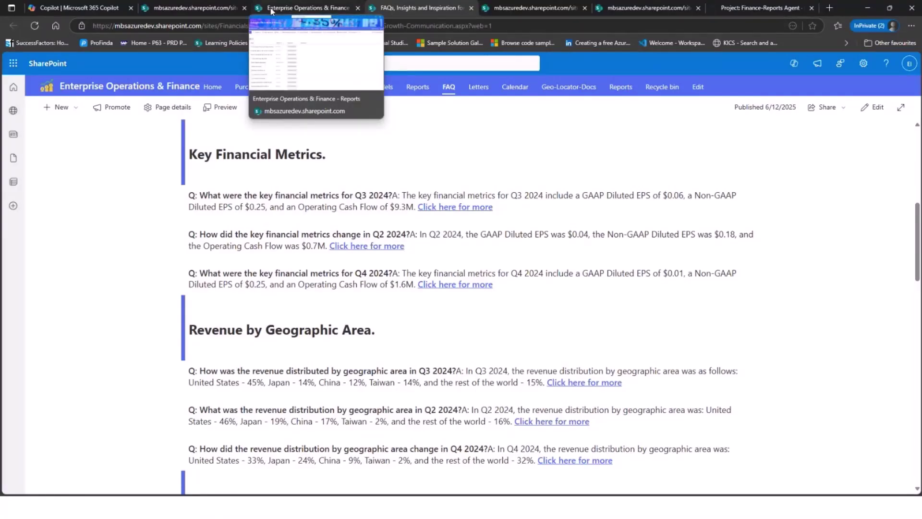
- Scroll through the FAQ page sections, then open Reports from the site navigation
{"action": "left_click", "coordinate": [251, 13]}
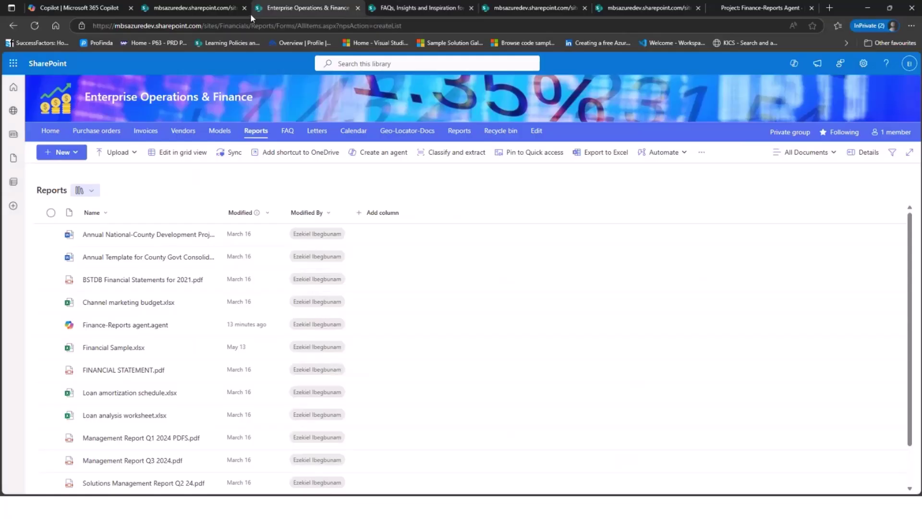
{"action": "left_click", "coordinate": [398, 8]}
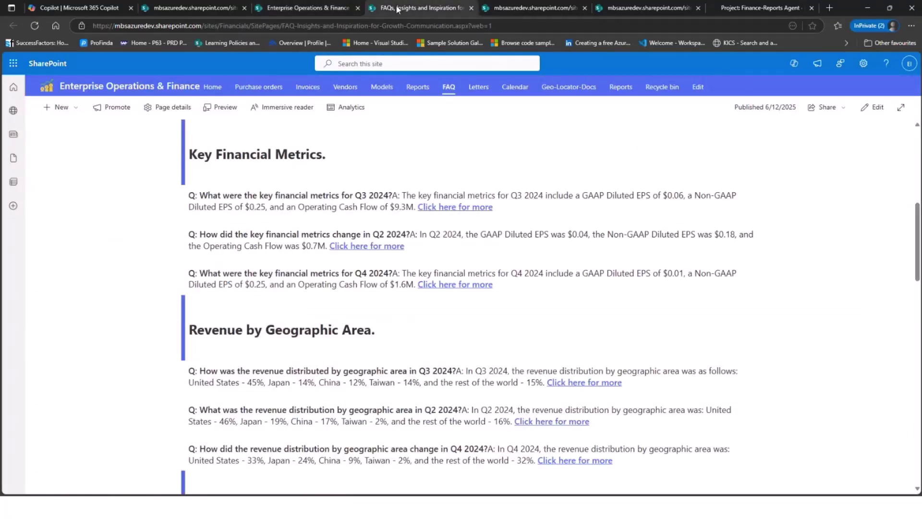
{"action": "scroll", "coordinate": [408, 253], "scroll_direction": "down", "scroll_amount": 10}
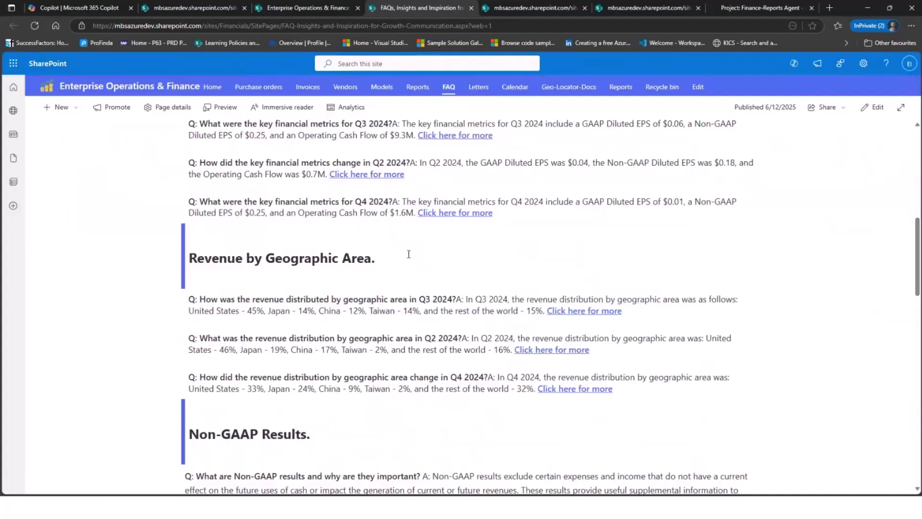
{"action": "scroll", "coordinate": [409, 254], "scroll_direction": "down", "scroll_amount": 10}
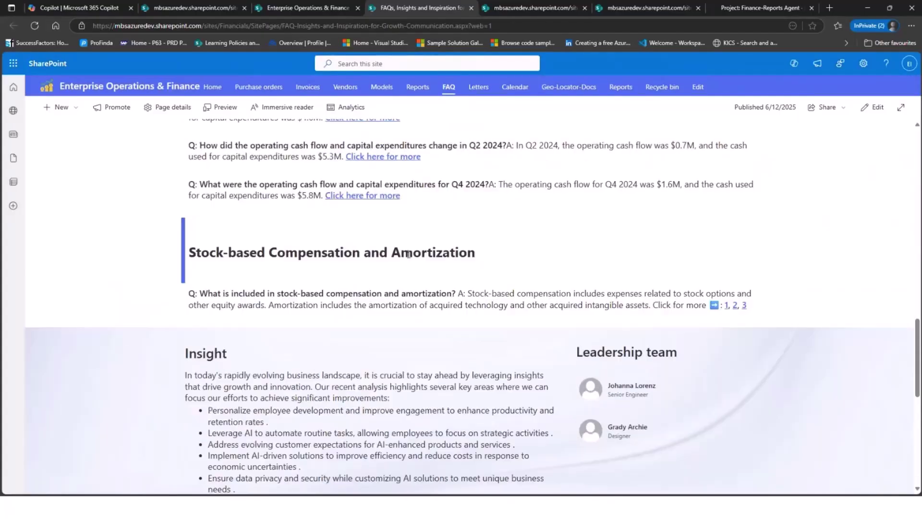
{"action": "scroll", "coordinate": [408, 254], "scroll_direction": "up", "scroll_amount": 20}
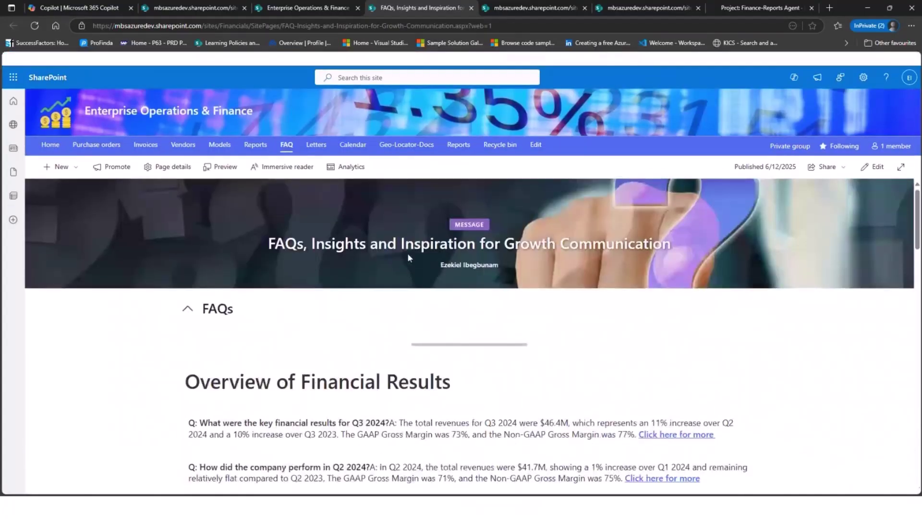
{"action": "left_click", "coordinate": [256, 144]}
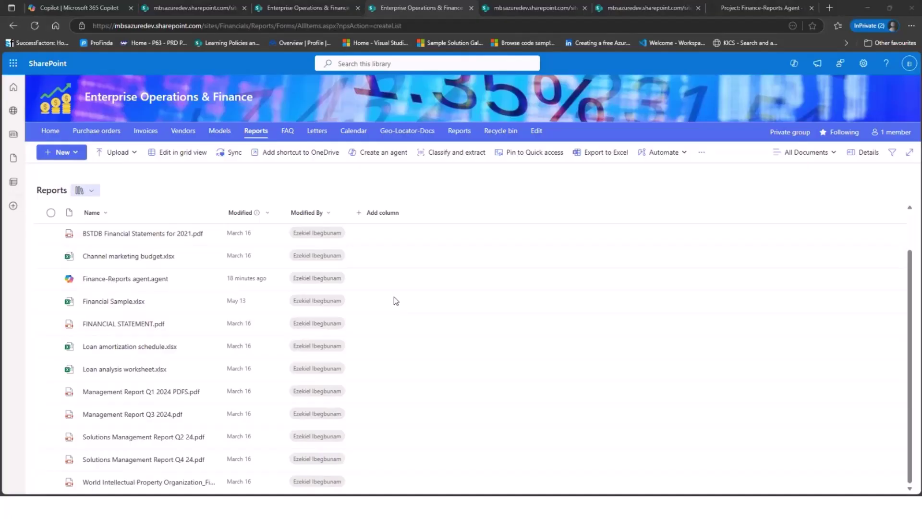
- Advance the slideshow to the closing 'Thank You. For your attention' slide
{"action": "key", "text": "alt+Tab"}
{"action": "key", "text": "Right"}
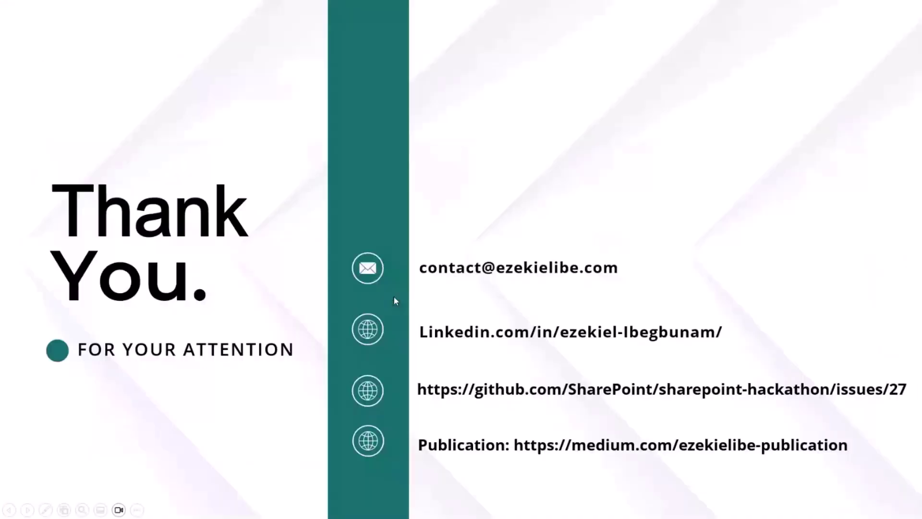